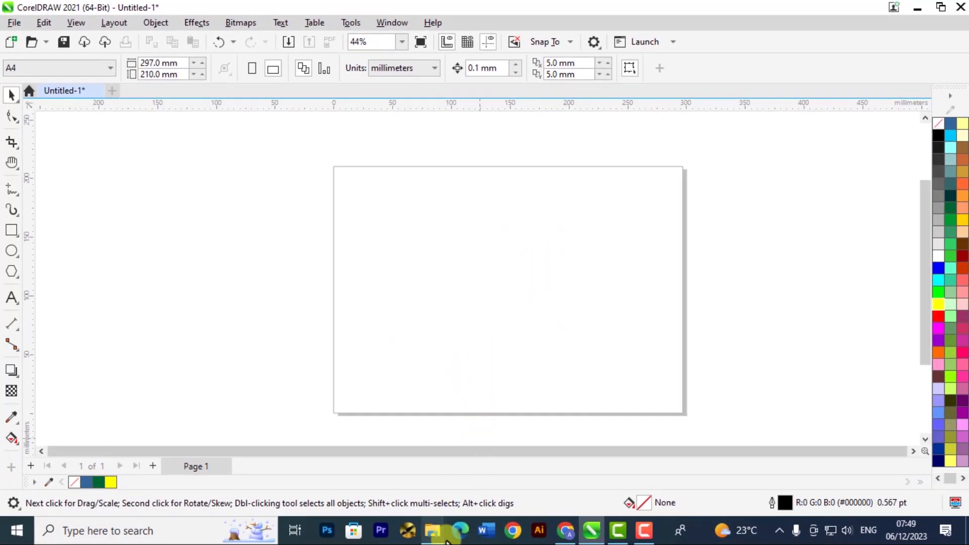
Switch to File Explorer and bring the puppy image from the Downloads folder onto the CorelDRAW page
mouse_move(446, 539)
click(494, 479)
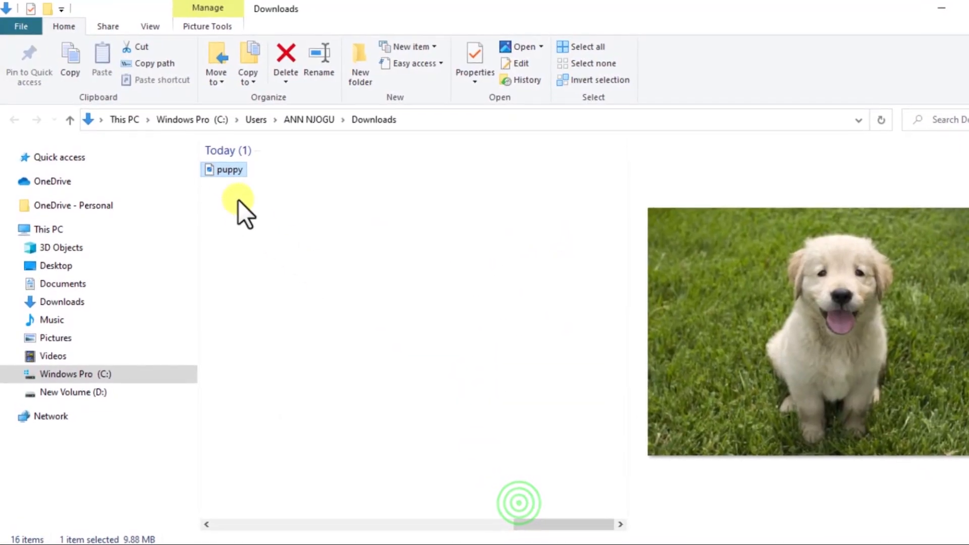
drag(223, 169, 605, 498)
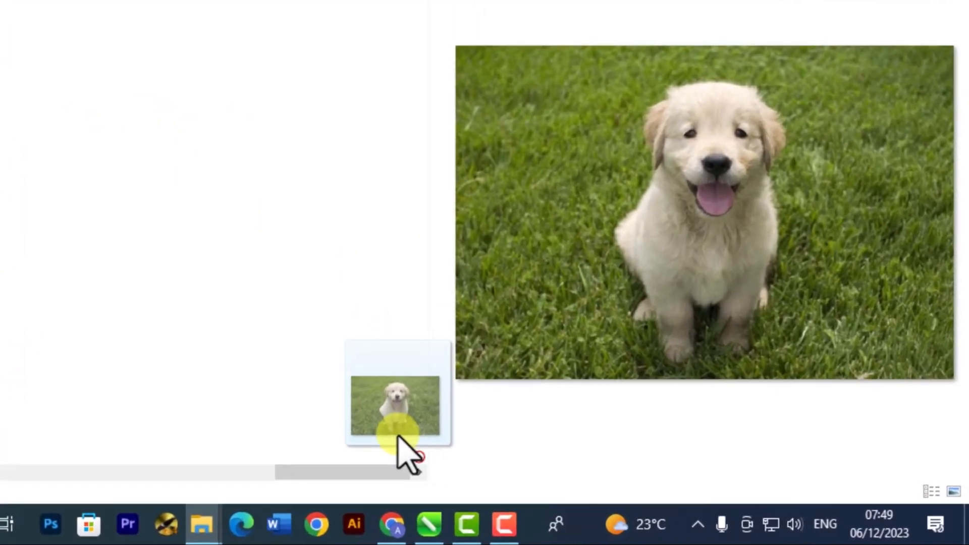
drag(398, 436, 262, 232)
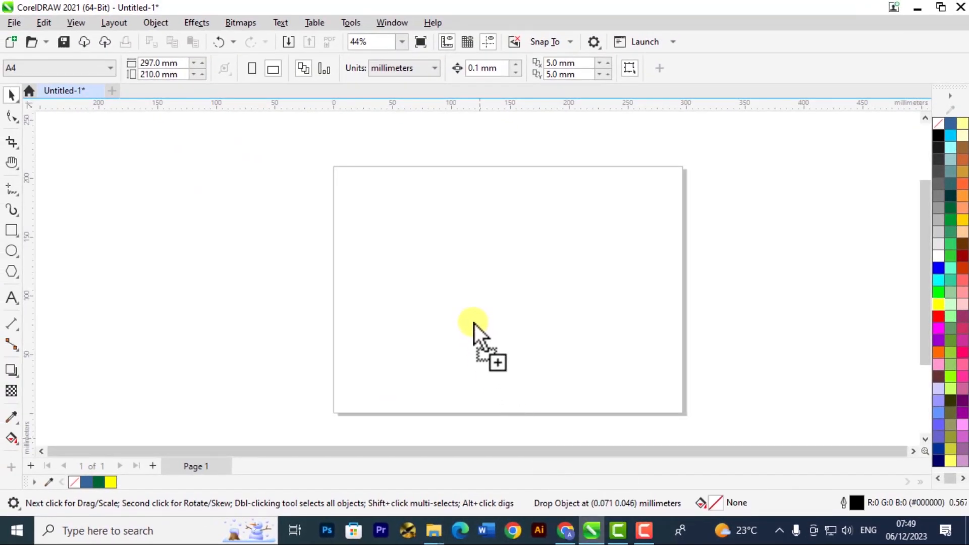
drag(474, 324, 470, 298)
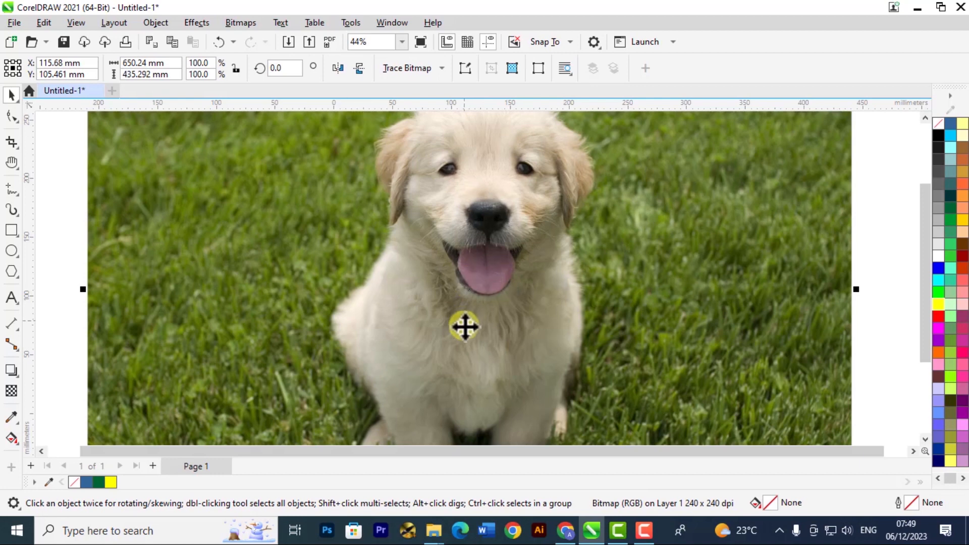
Scale the puppy photo down proportionally to about 163 × 109 mm and place it inside the page
scroll(464, 327, down, 5)
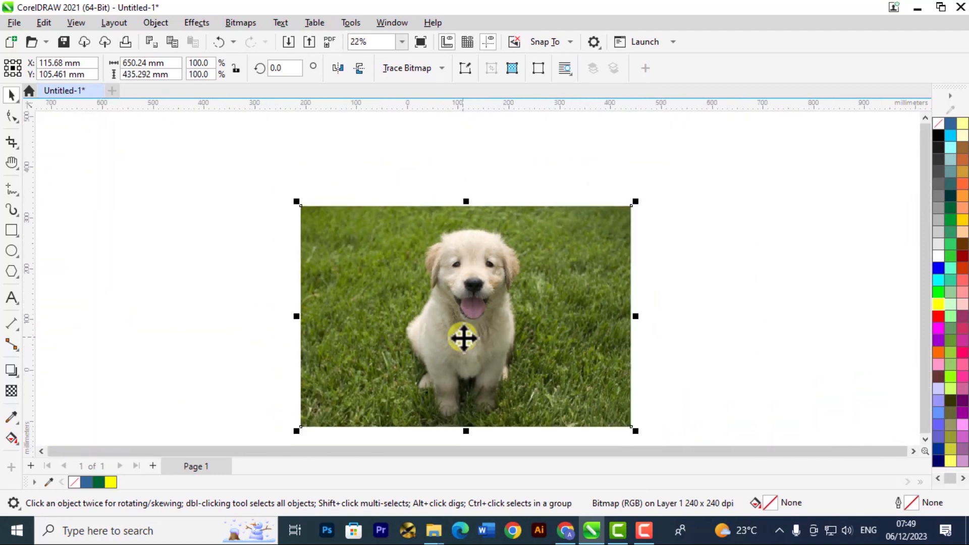
scroll(463, 337, down, 2)
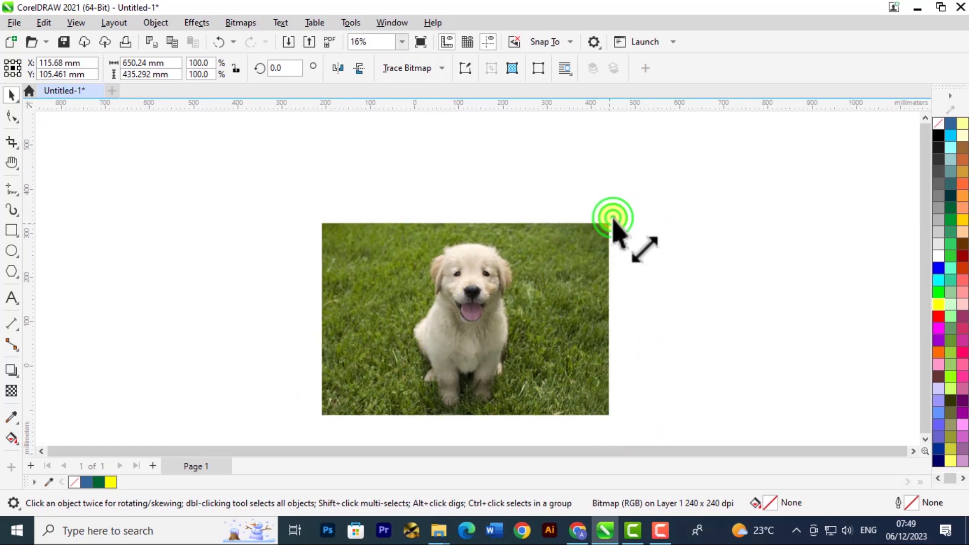
drag(613, 218, 397, 355)
drag(362, 398, 480, 323)
scroll(566, 353, up, 2)
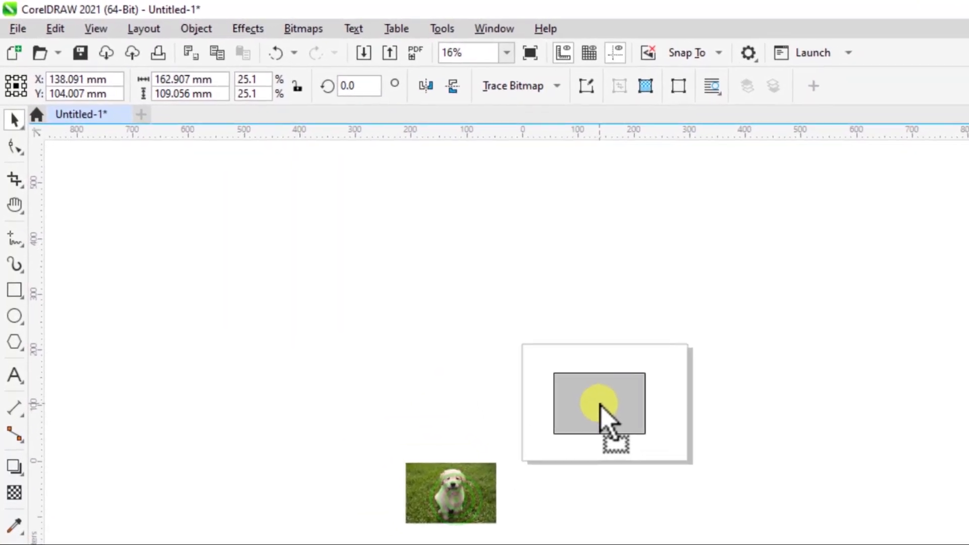
scroll(713, 444, up, 4)
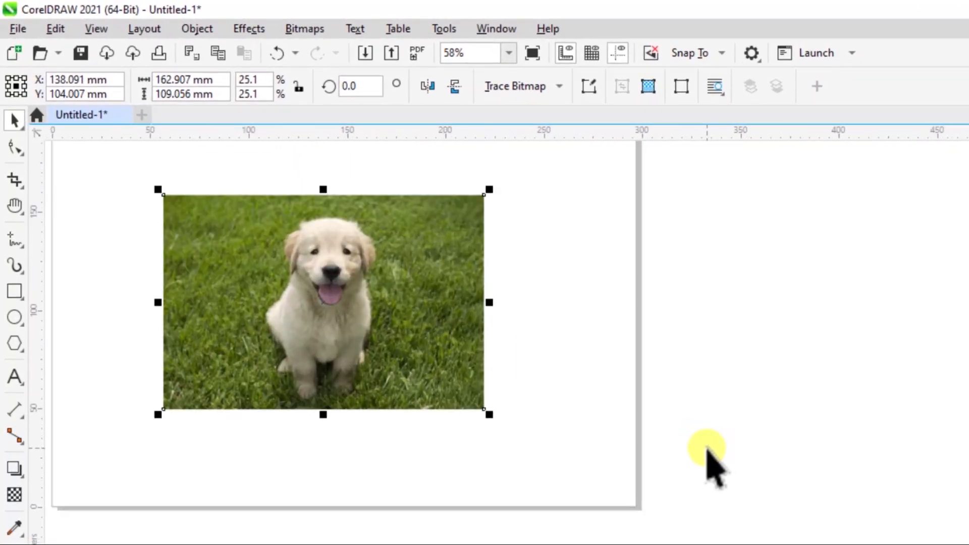
Select the puppy photo and delete it from the page
key(h)
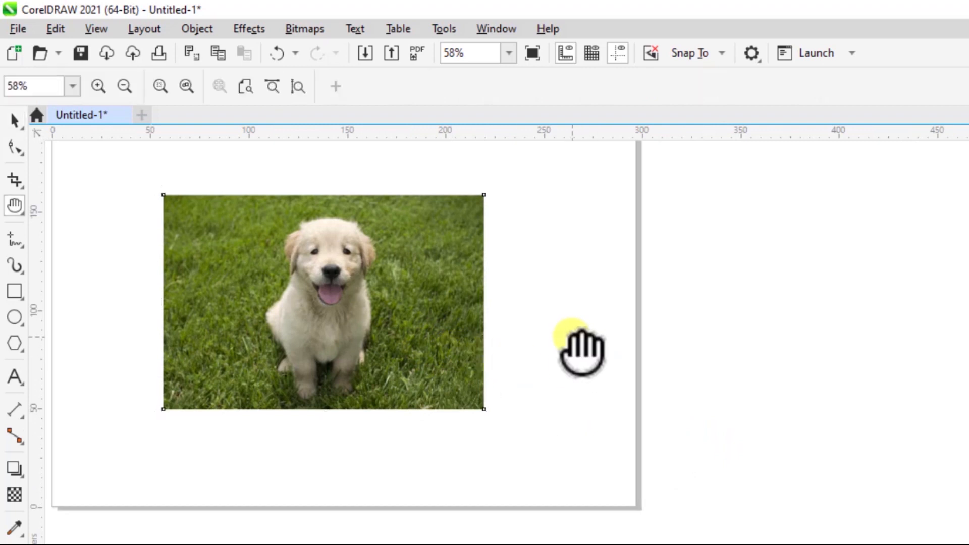
drag(346, 281, 601, 348)
scroll(601, 348, down, 2)
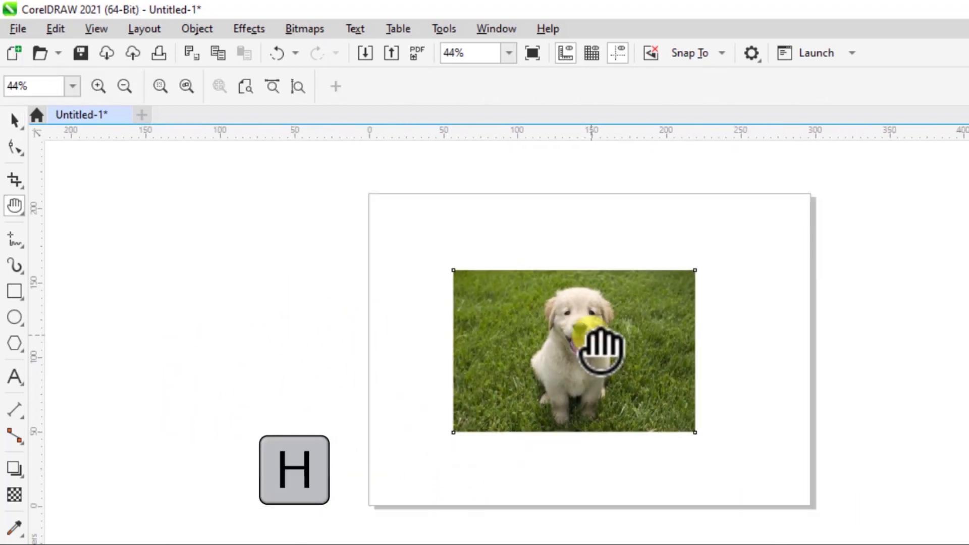
double_click(14, 121)
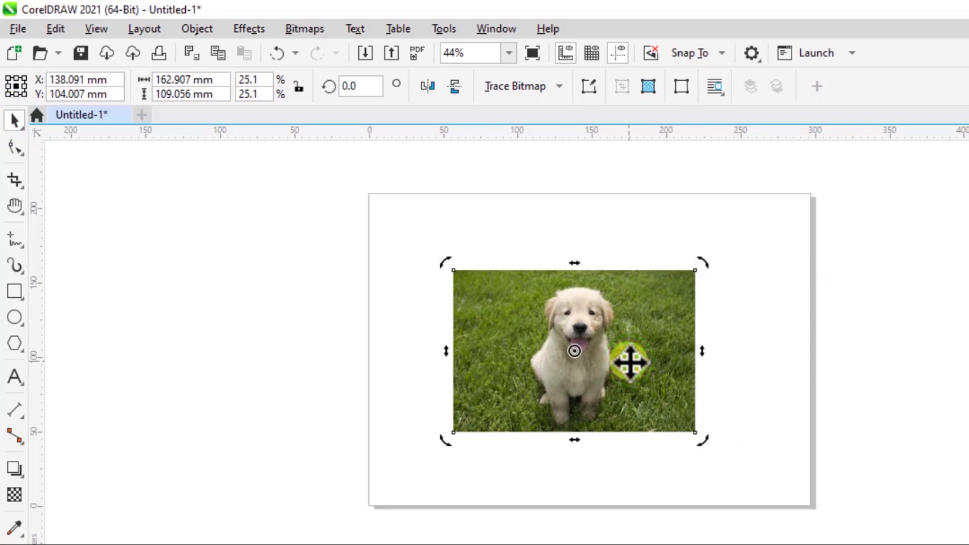
key(Delete)
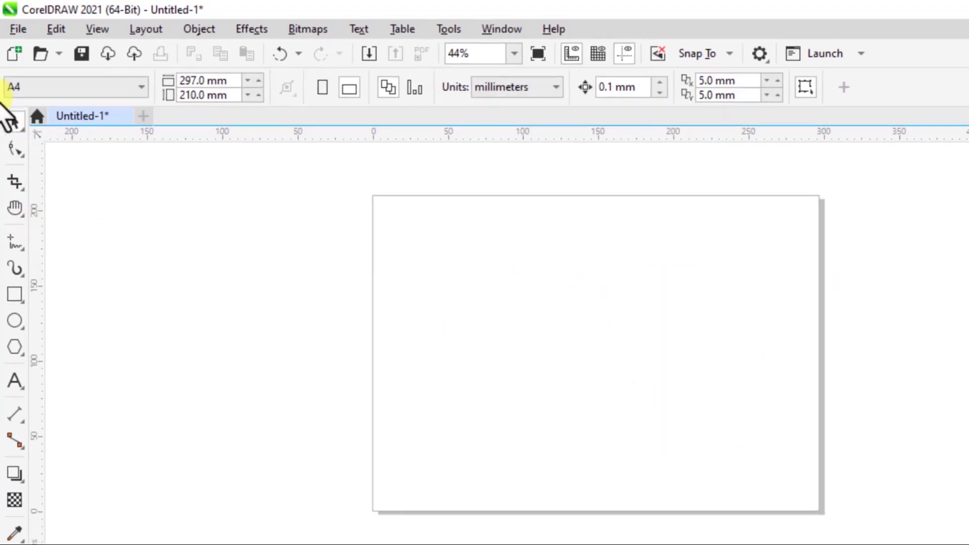
Import the puppy image from the Downloads folder and place it on the page at its original size
click(16, 29)
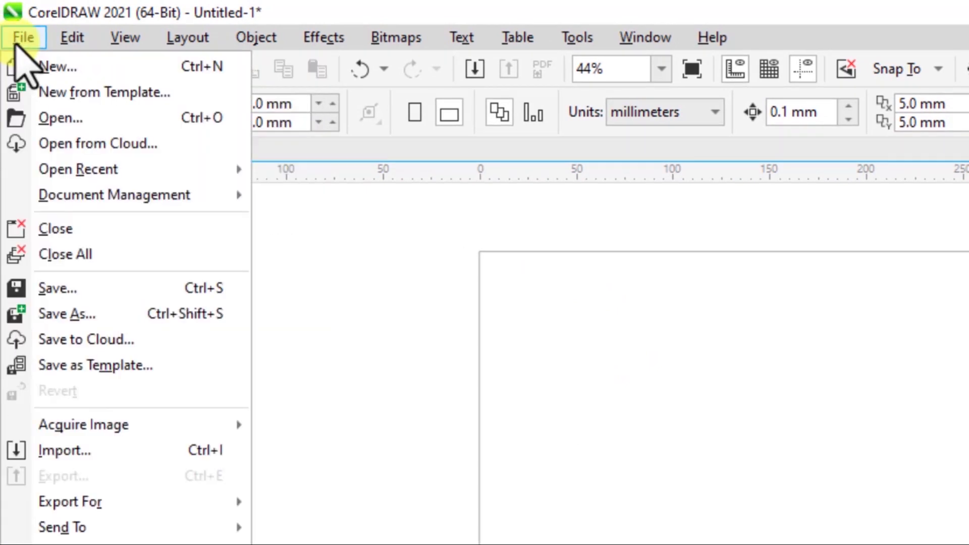
click(143, 449)
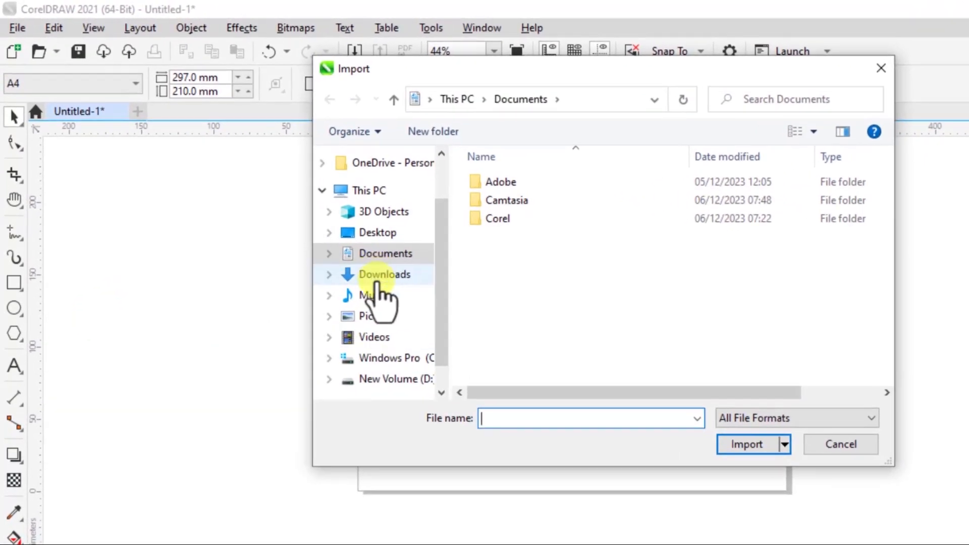
click(377, 277)
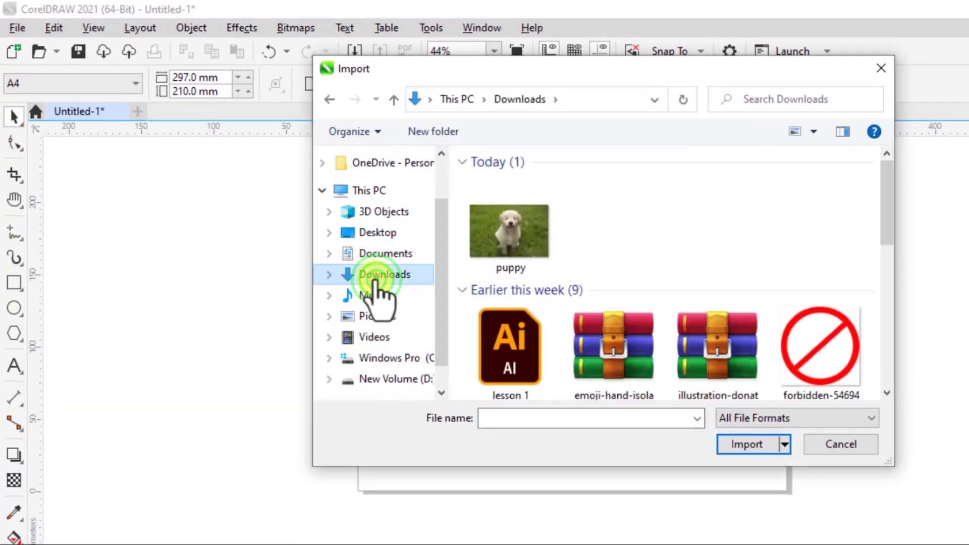
click(513, 231)
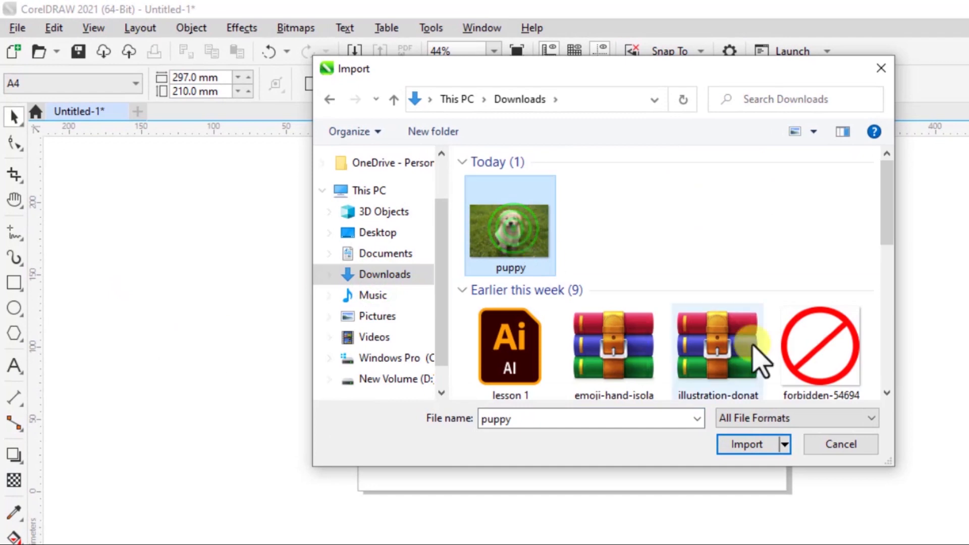
click(751, 446)
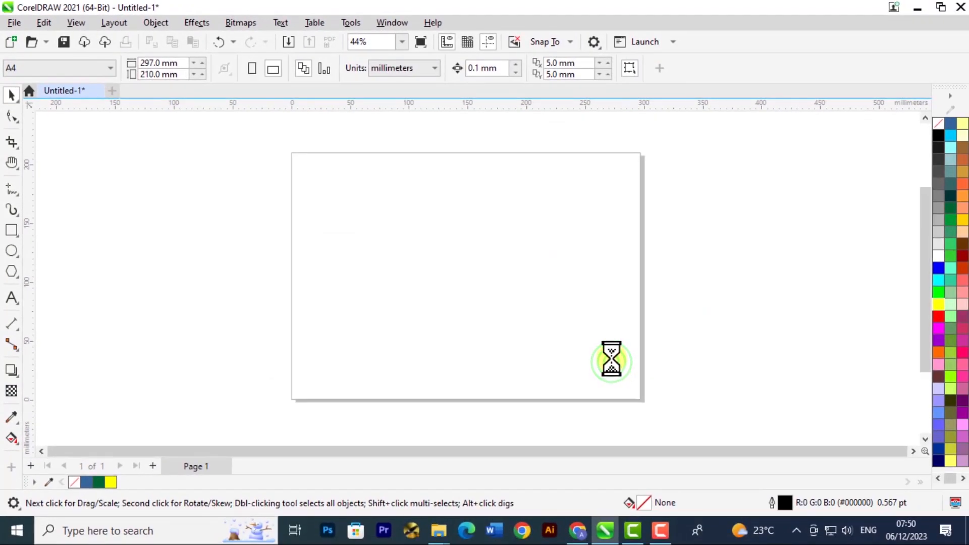
click(408, 216)
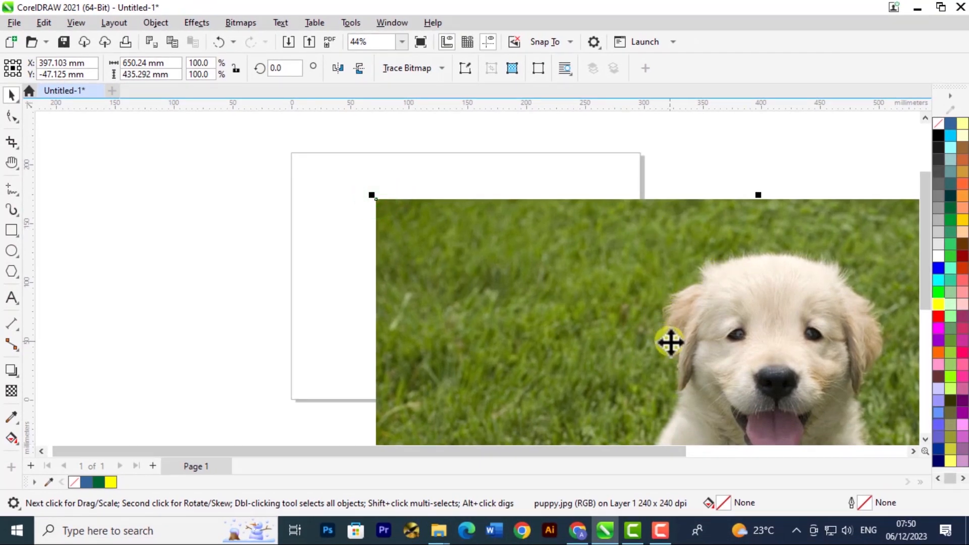
Shrink the imported puppy photo proportionally to about 150 × 101 mm and position it near the page centre
drag(671, 342, 475, 261)
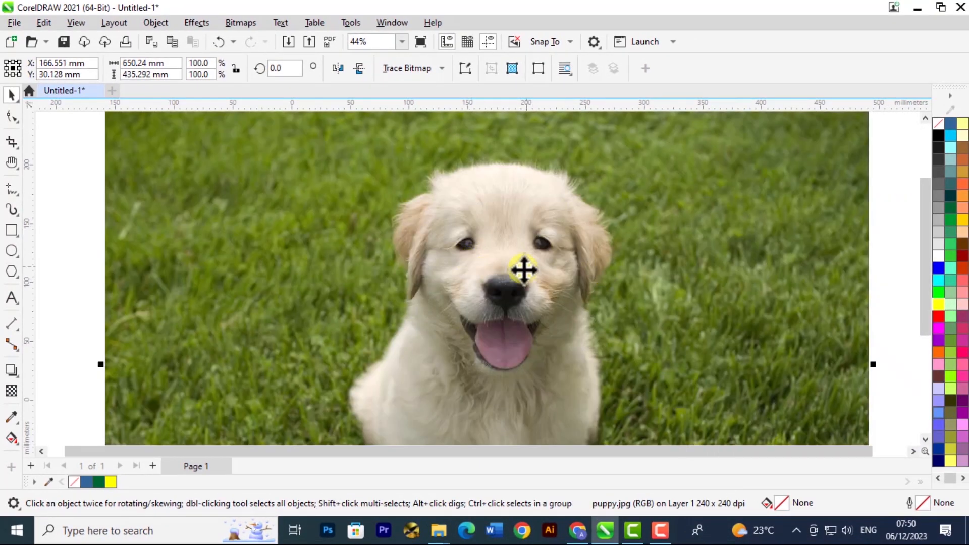
scroll(525, 271, down, 2)
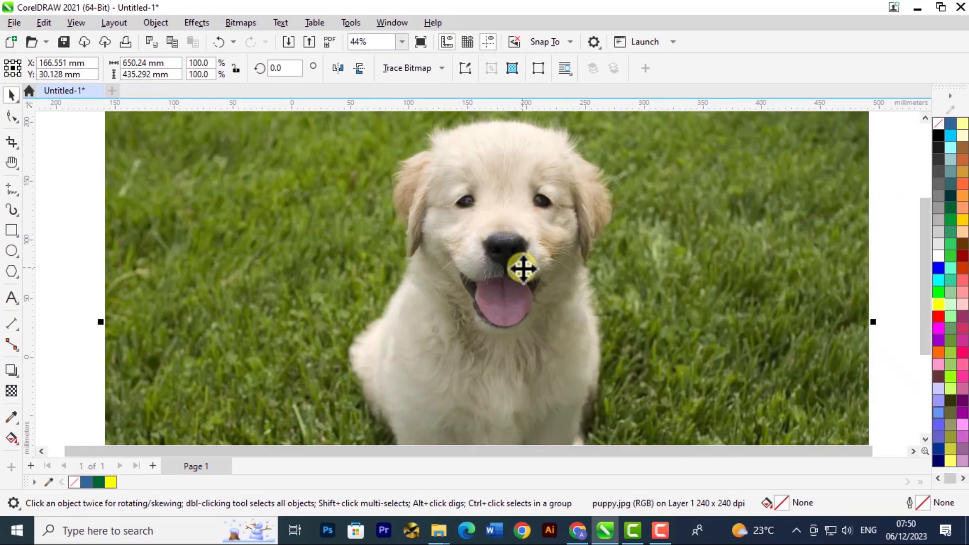
scroll(517, 250, down, 1)
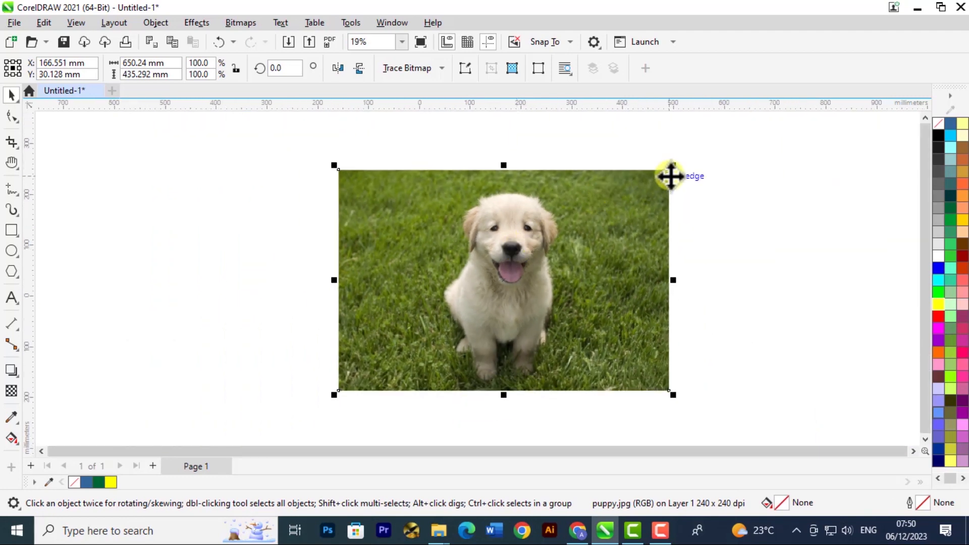
drag(675, 163, 444, 335)
drag(378, 372, 497, 246)
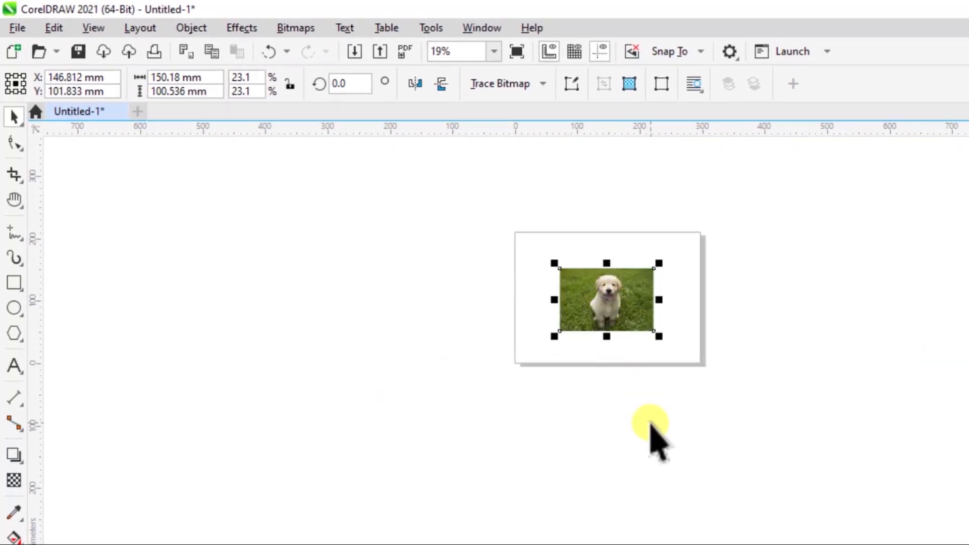
Move the puppy photo slightly up and left to about X 127 mm, Y 116 mm, and deselect it
scroll(650, 424, up, 2)
scroll(650, 429, up, 3)
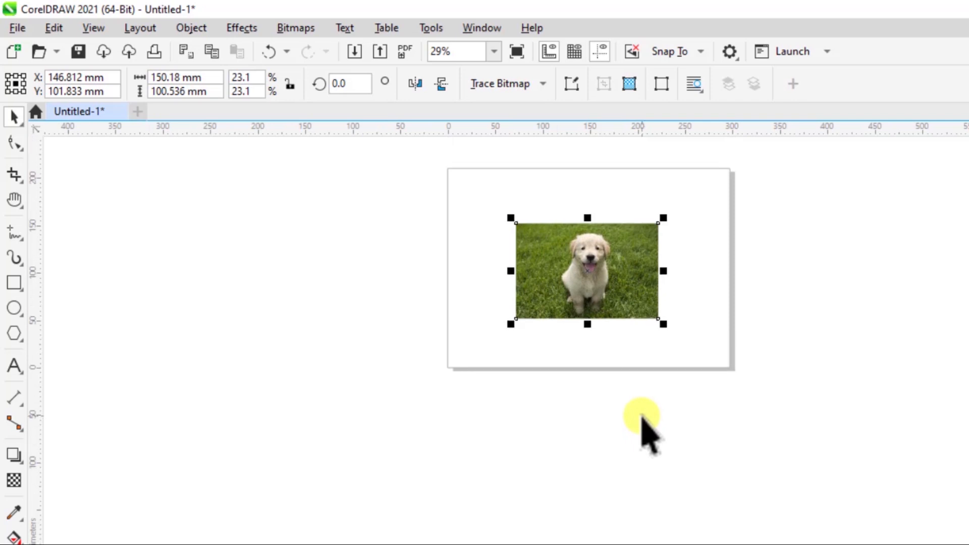
scroll(649, 429, up, 1)
scroll(640, 415, up, 4)
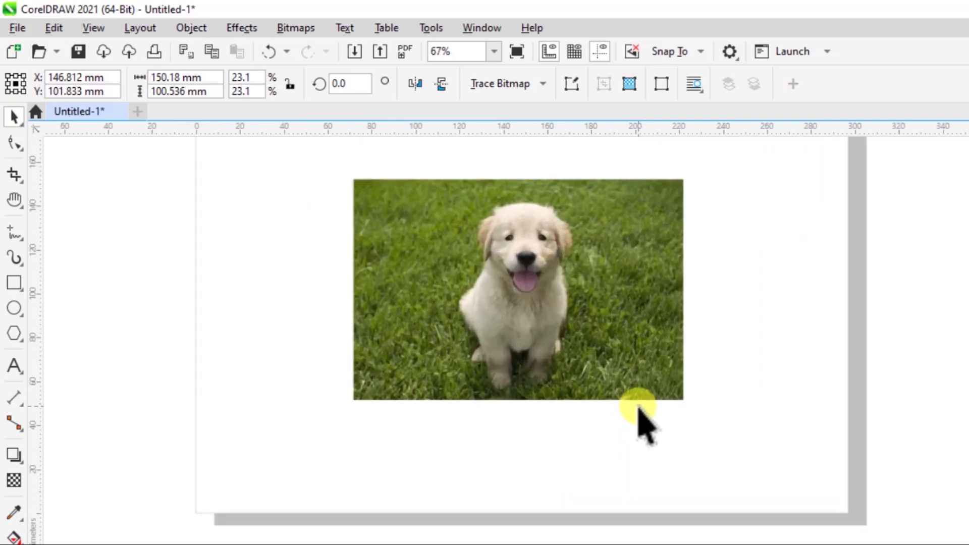
scroll(637, 427, up, 2)
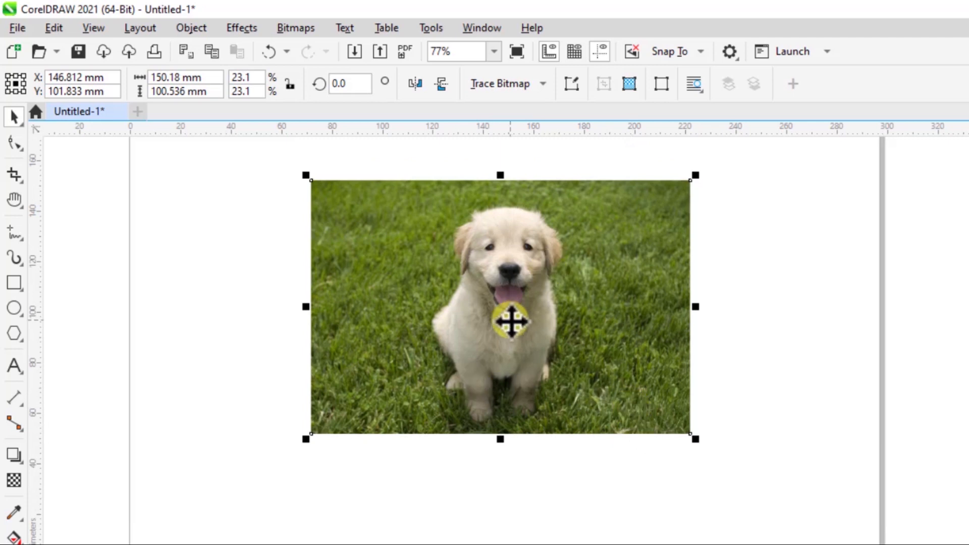
scroll(576, 323, down, 2)
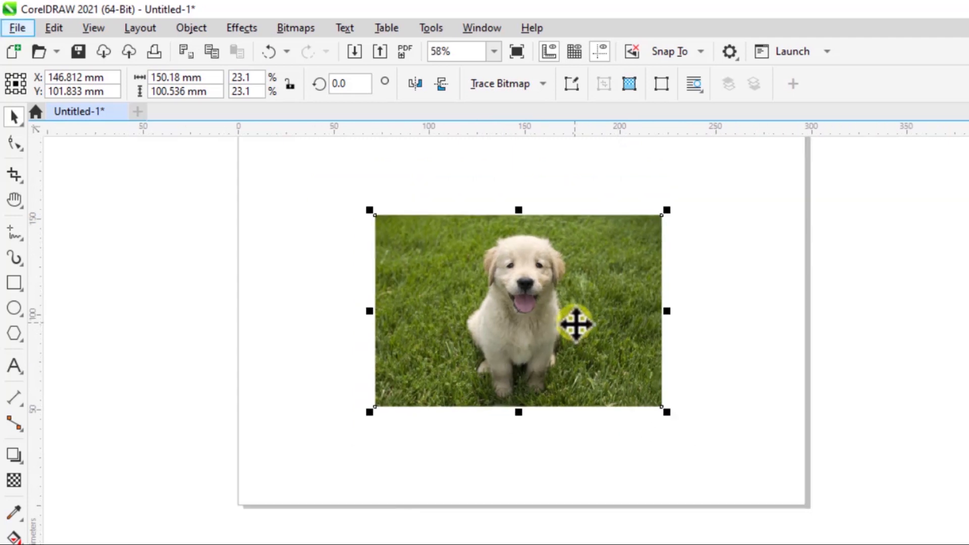
scroll(633, 368, up, 2)
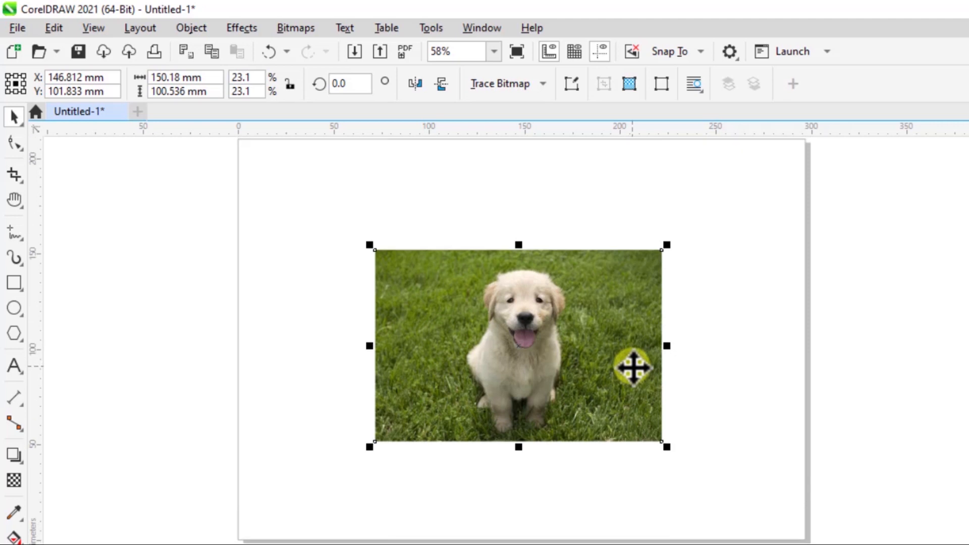
click(725, 174)
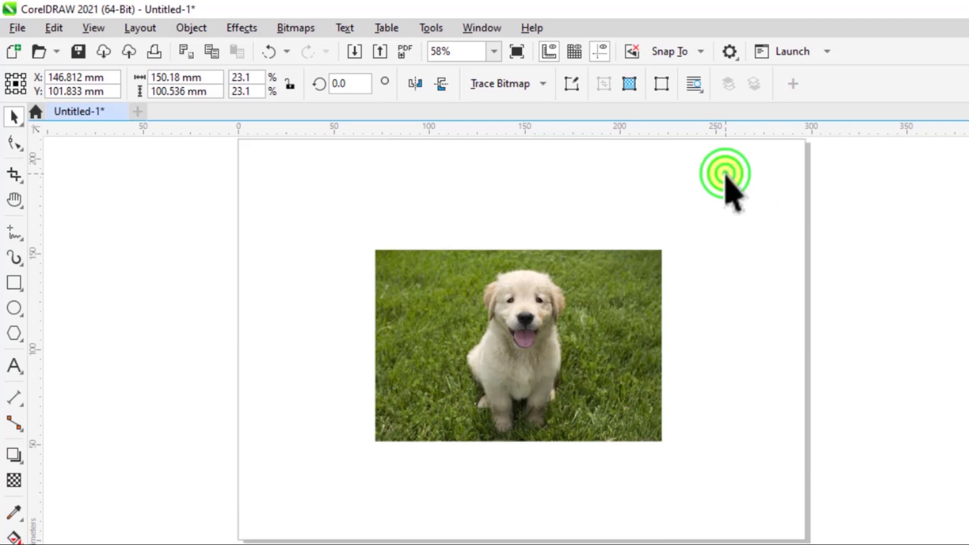
click(588, 331)
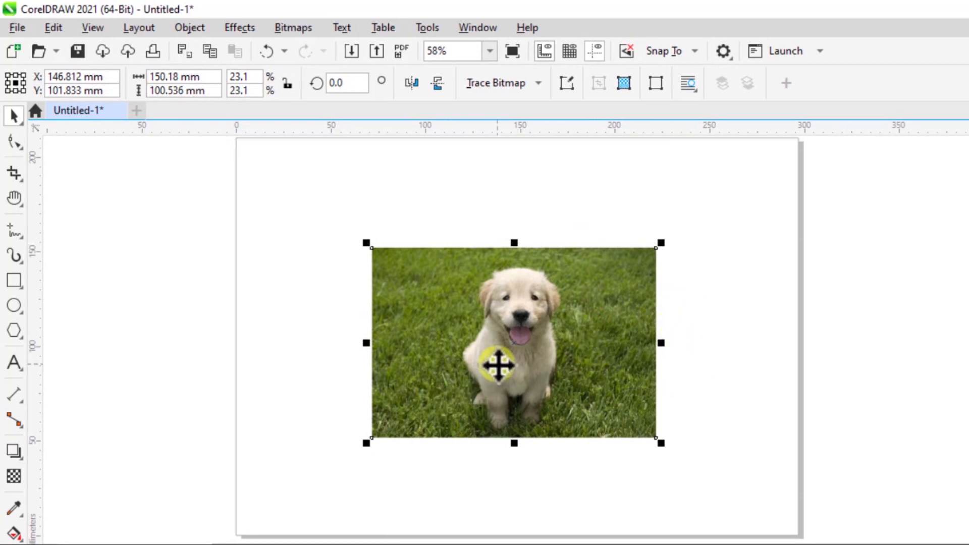
drag(498, 364, 461, 338)
click(627, 442)
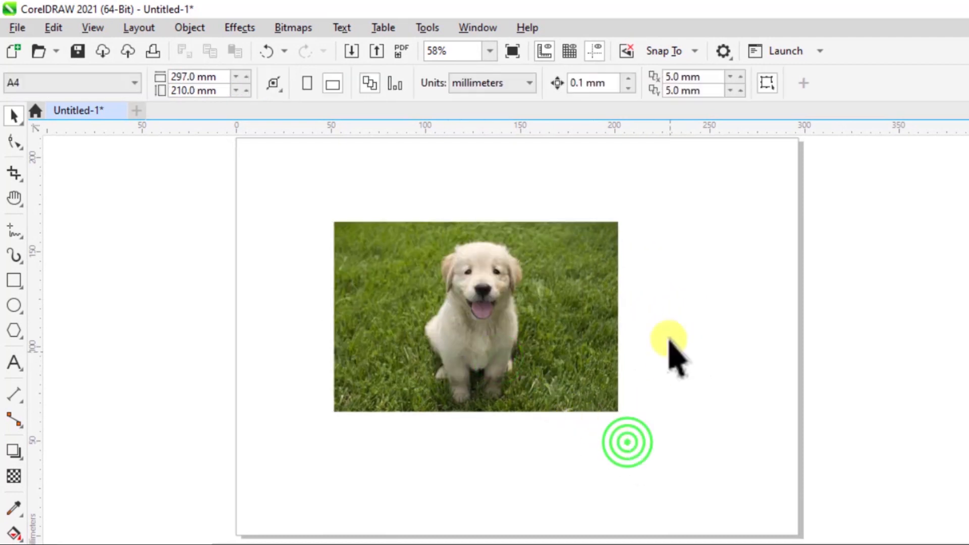
Resize the puppy photo proportionally to about 132 × 88 mm, and stretch it horizontally to about 192 mm wide
click(578, 370)
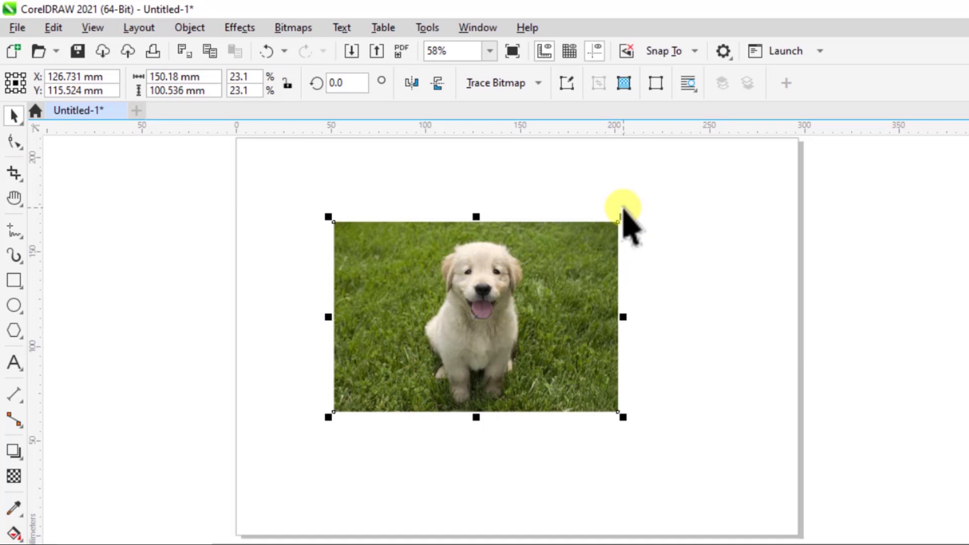
drag(622, 209, 648, 238)
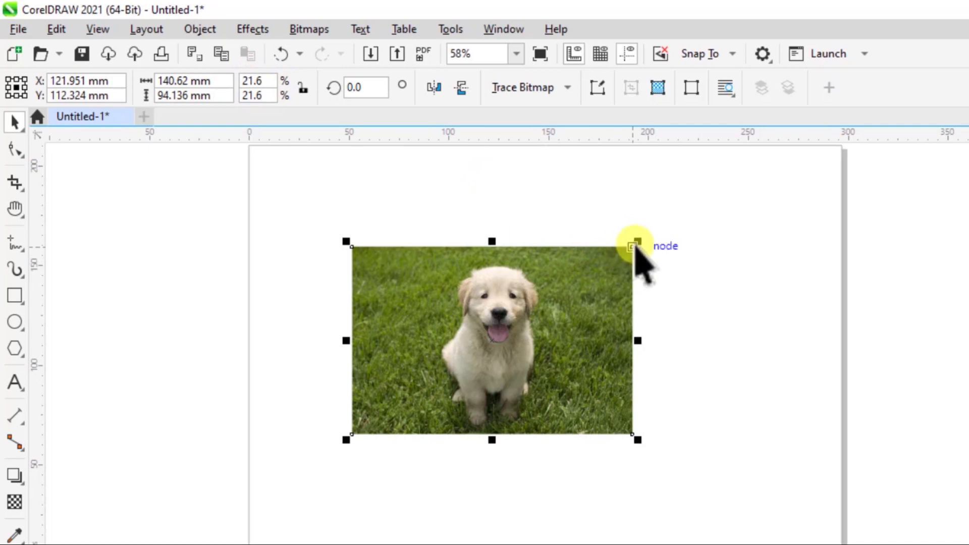
drag(635, 246, 840, 170)
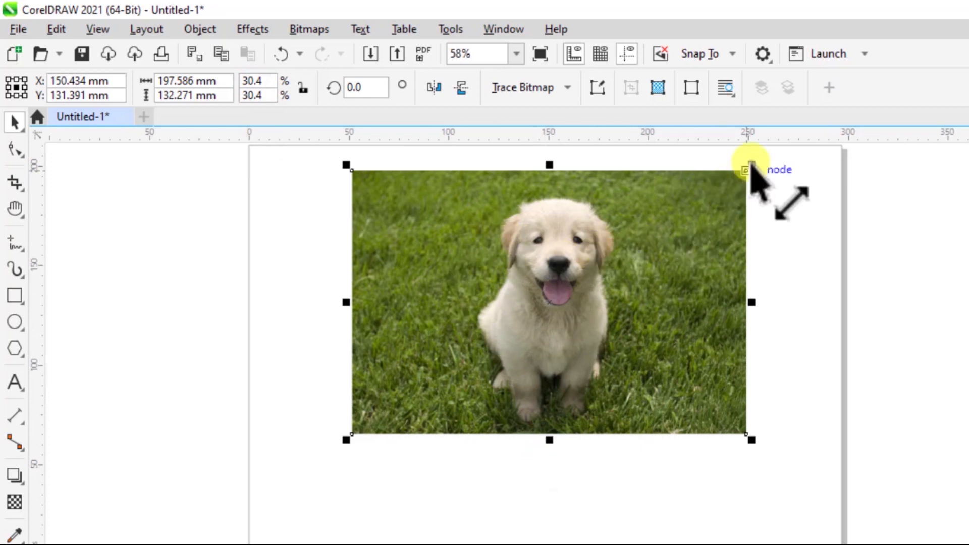
drag(751, 165, 768, 254)
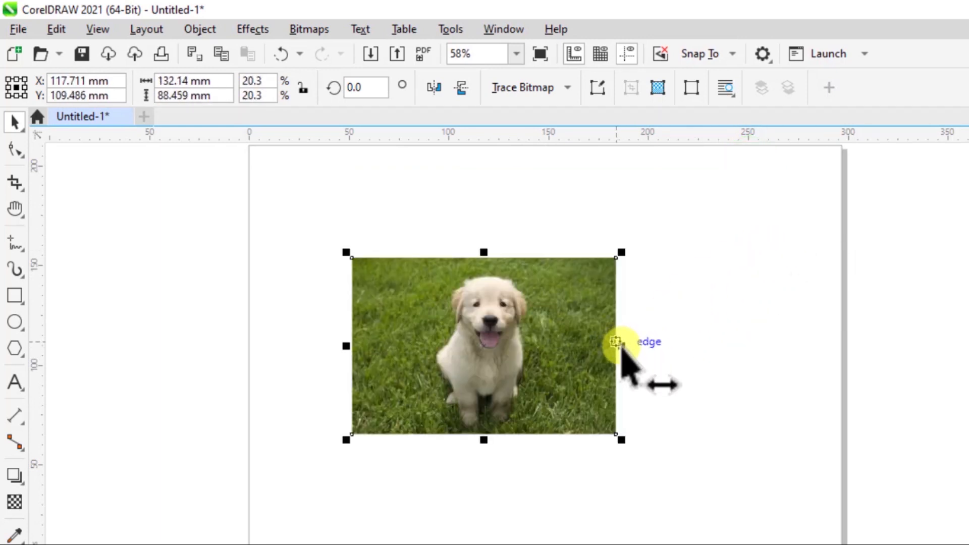
drag(622, 346, 741, 346)
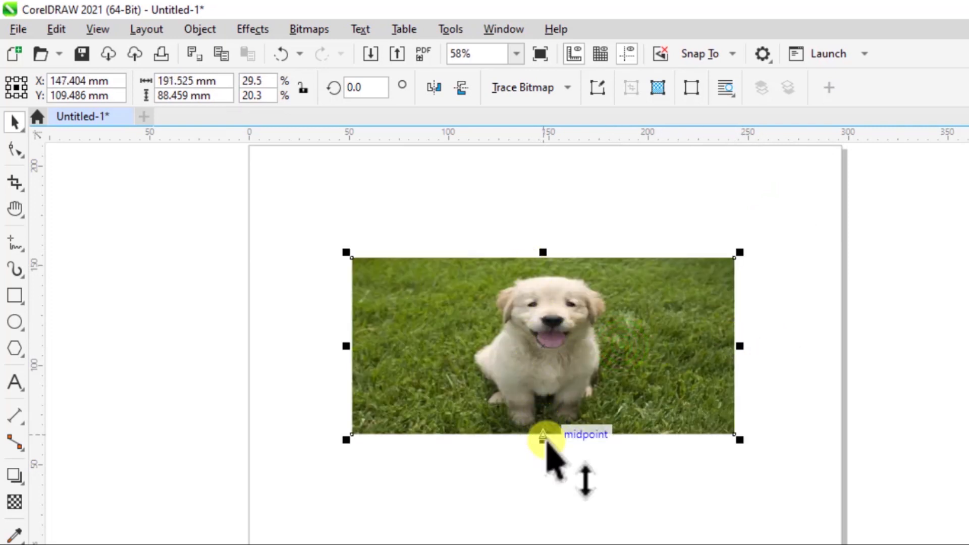
Try stretching the puppy photo vertically to about 118 mm high, and undo both the vertical and the horizontal stretch
drag(546, 440, 561, 500)
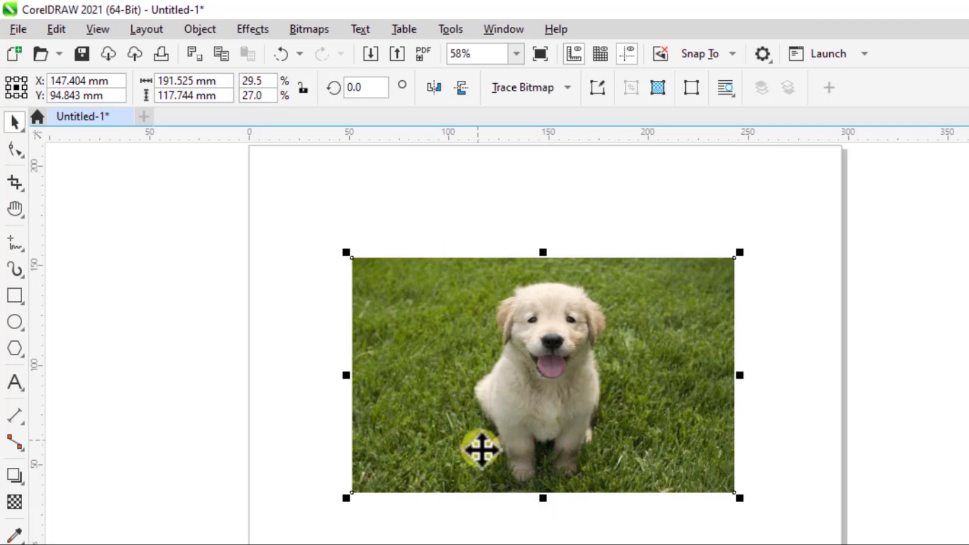
key(ctrl+z)
key(ctrl+z)
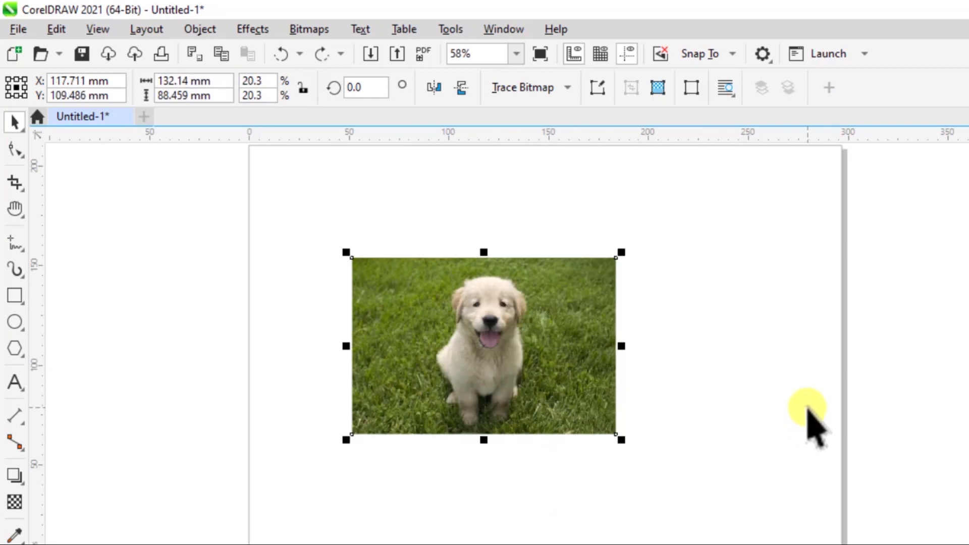
Enlarge the puppy photo proportionally from its upper-right corner to about 165 × 110 mm, and deselect it
click(746, 376)
click(520, 394)
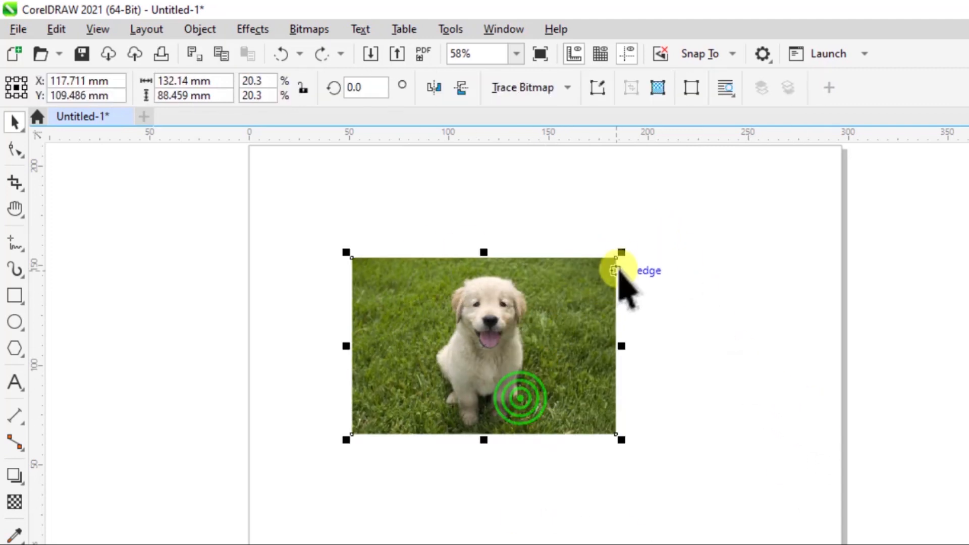
drag(618, 256, 753, 206)
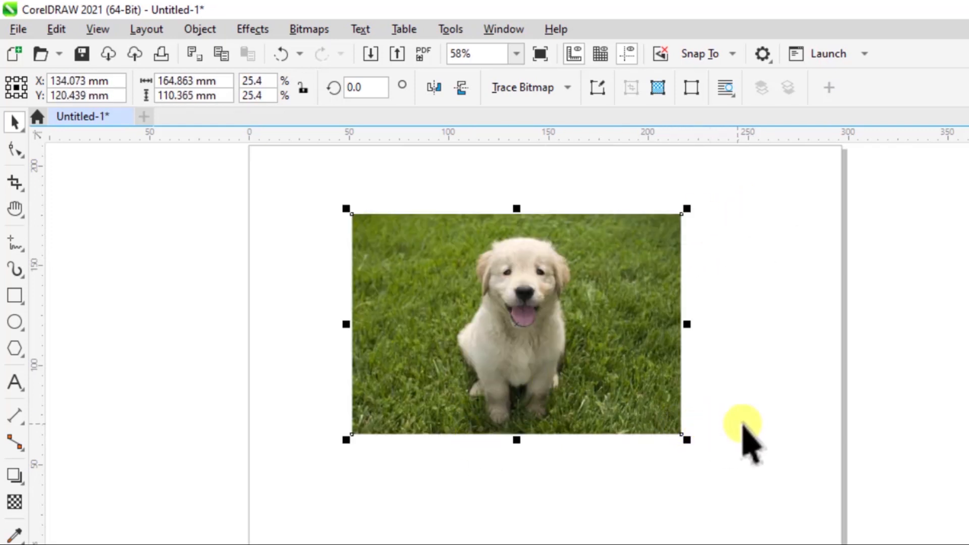
click(794, 418)
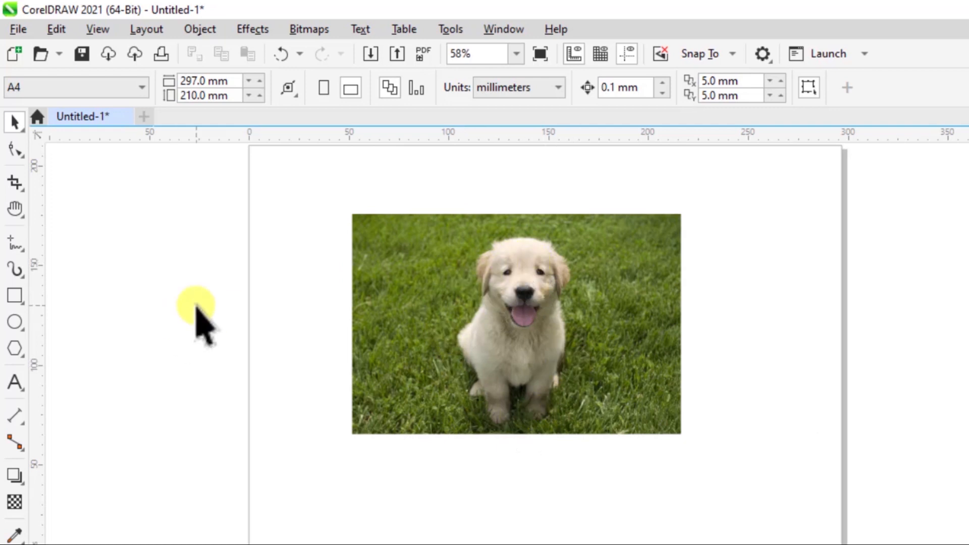
Crop the photo to a region of about 72 × 108 mm around the puppy, and undo the crop and the preceding enlargement
click(14, 182)
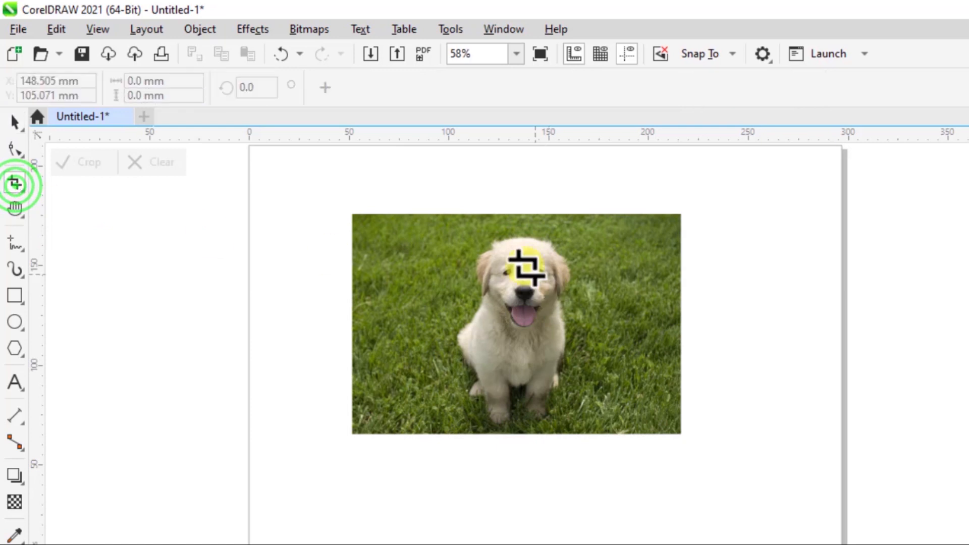
drag(439, 220, 478, 254)
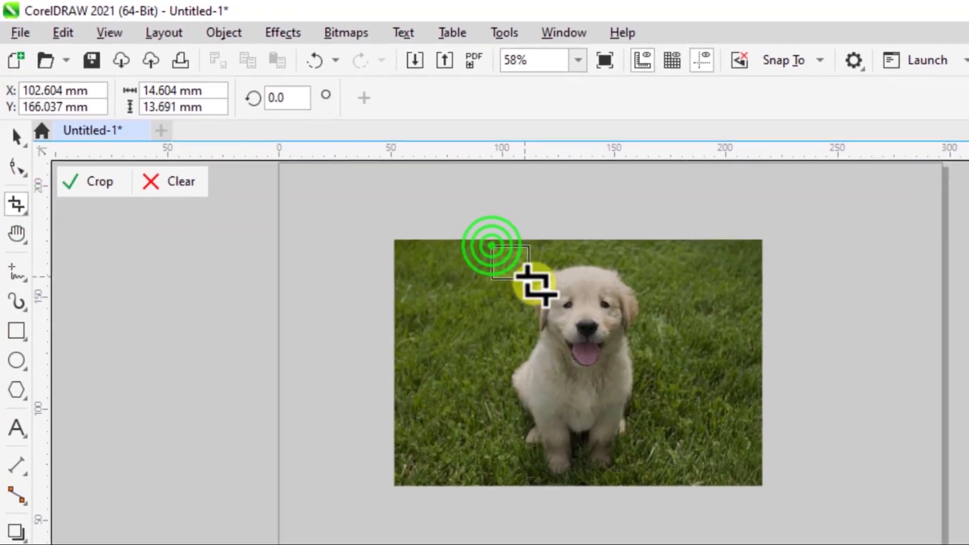
drag(529, 277, 669, 498)
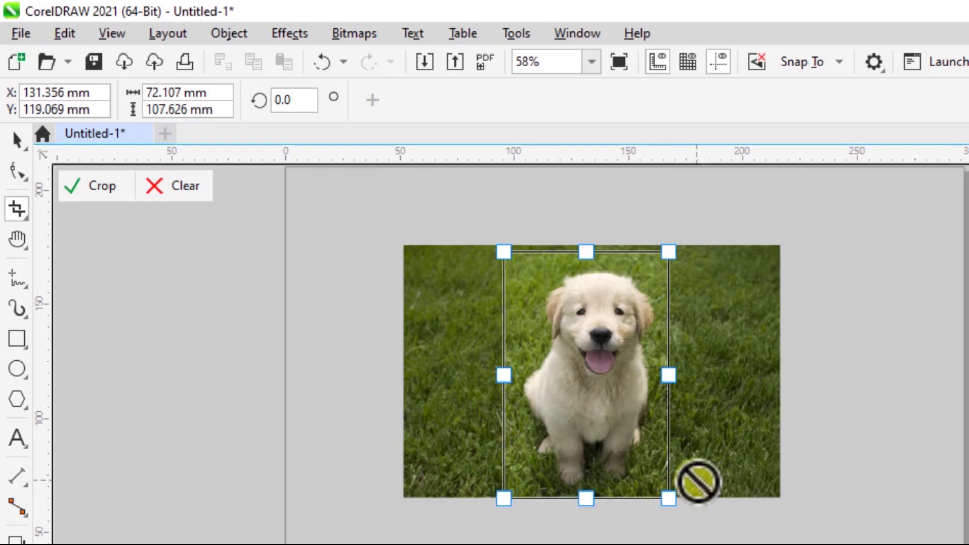
key(Return)
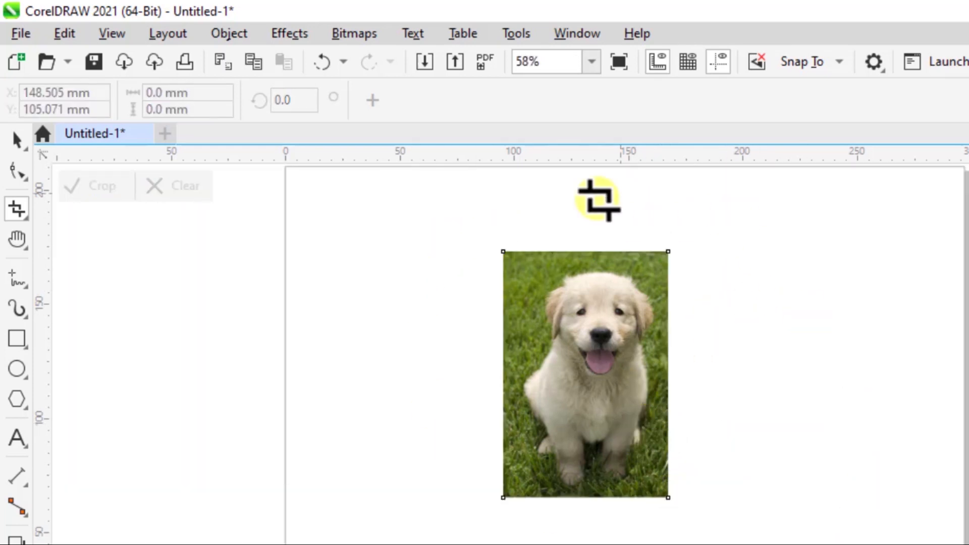
click(15, 140)
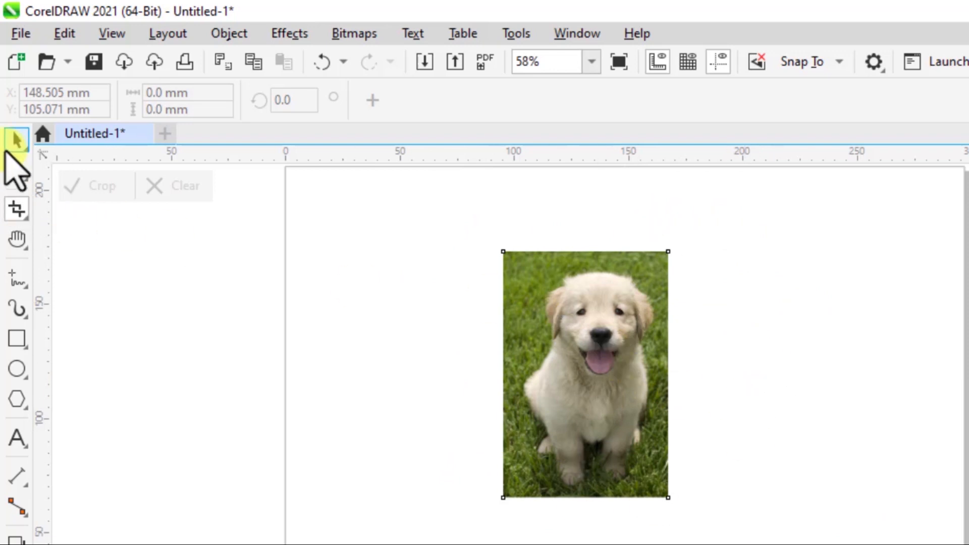
click(859, 448)
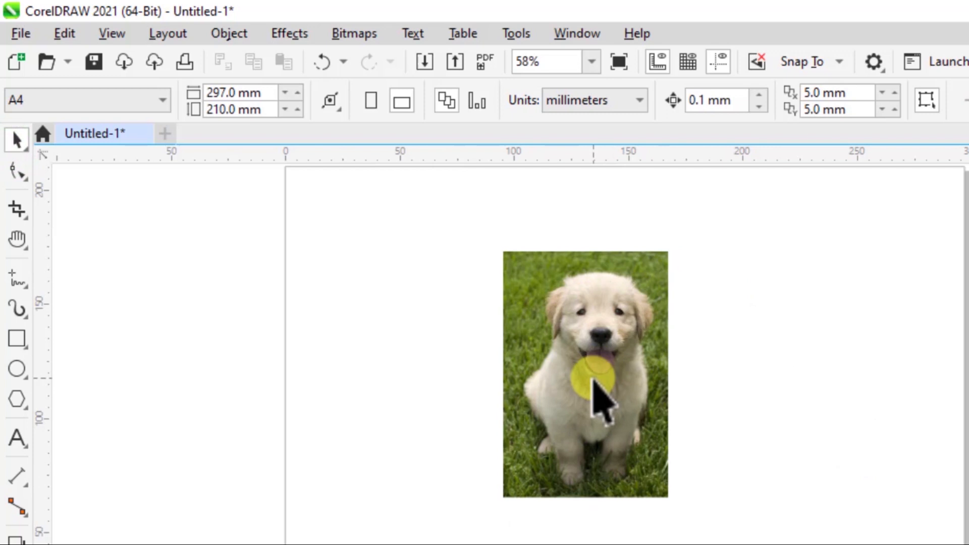
key(ctrl+z)
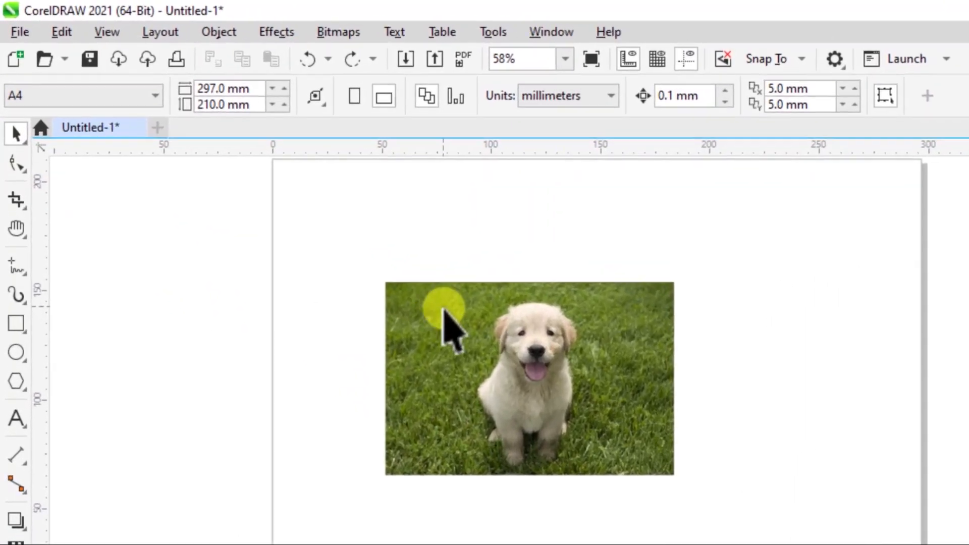
Trim the grass off the puppy photo's left side with the Shape tool, leaving the photo about 99 mm wide
click(305, 218)
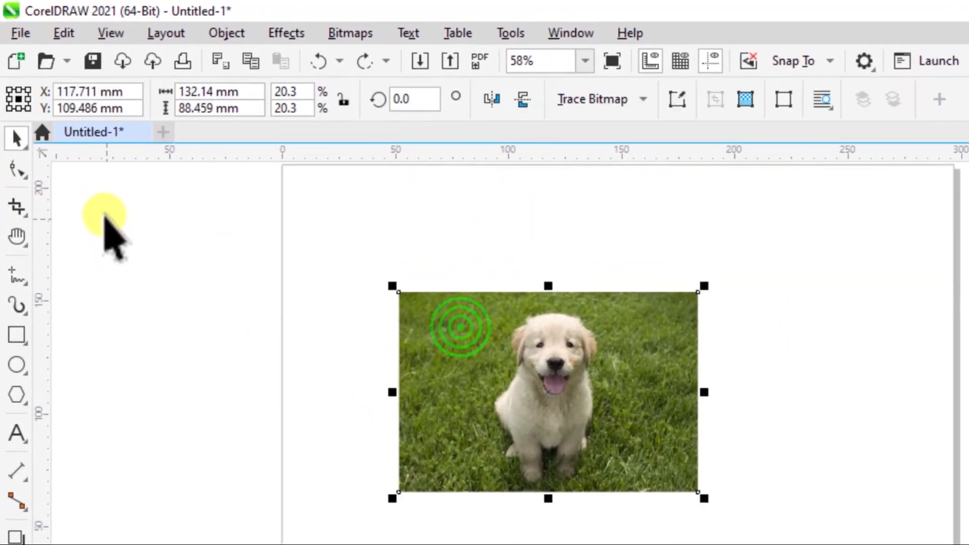
click(16, 169)
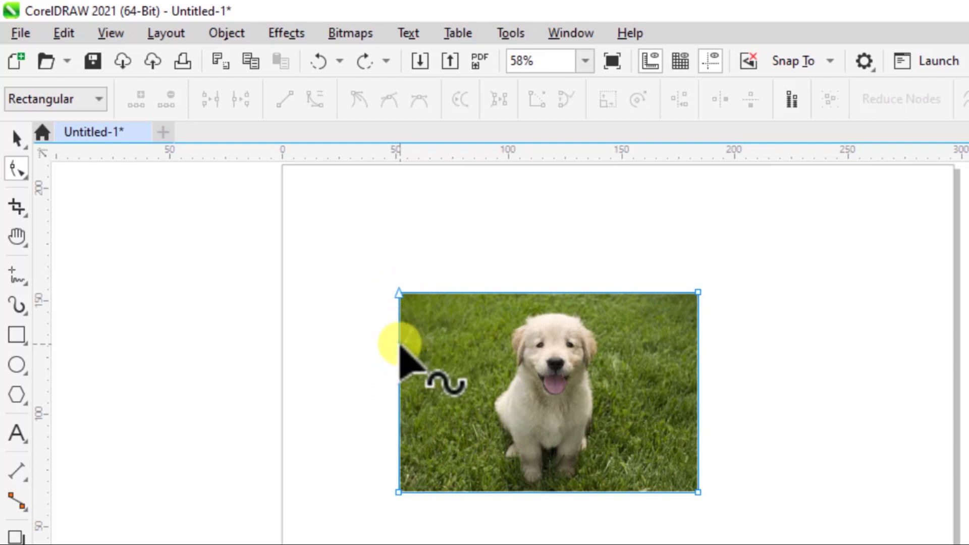
click(400, 346)
drag(404, 347, 474, 359)
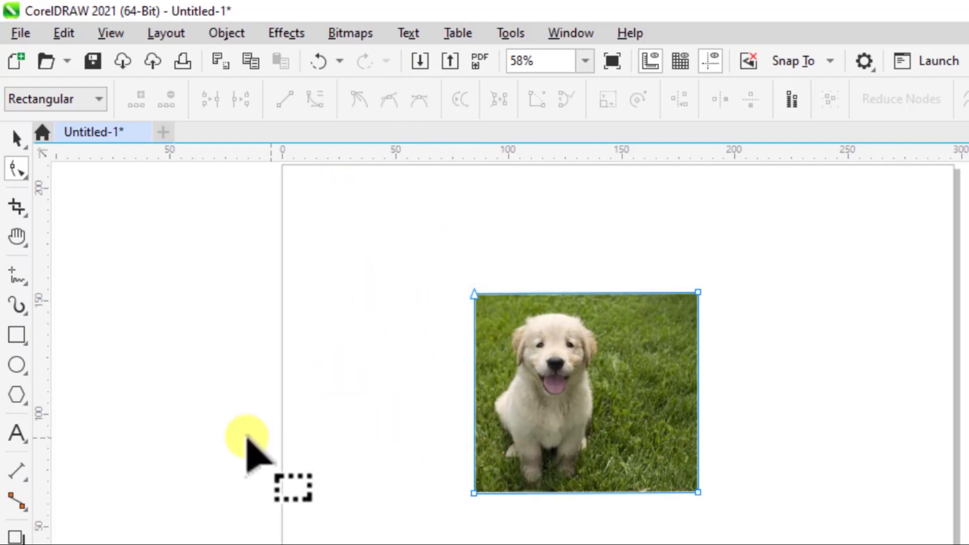
click(15, 138)
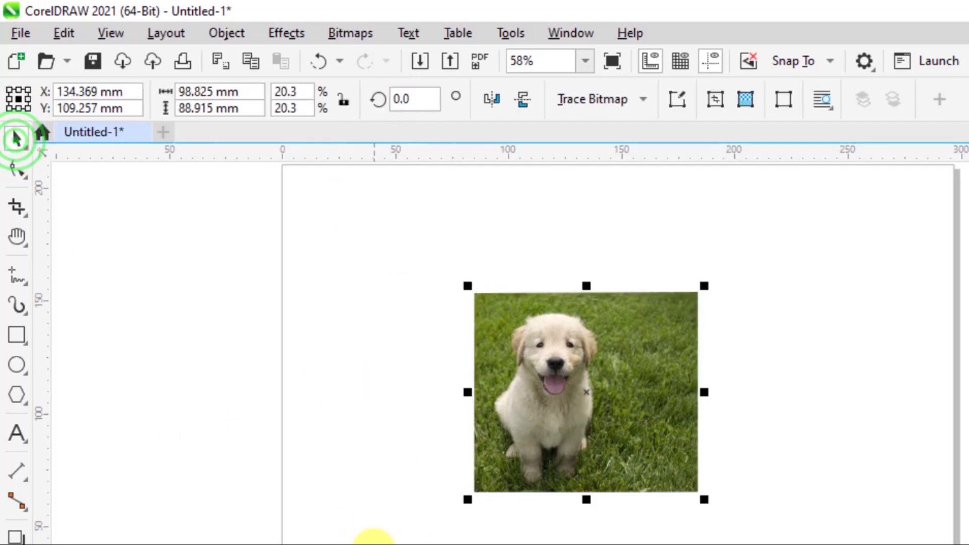